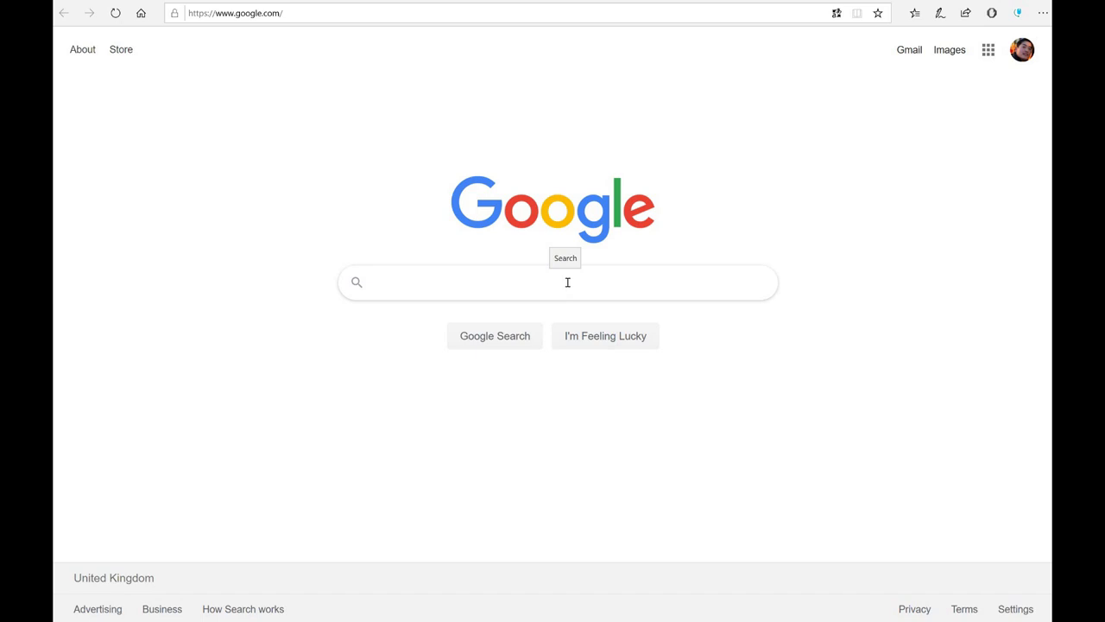
# Search Google for "trump", switch to the news results, and open CNN's "Trump's impeachment polling is historically unprecedented" article
pyautogui.click(570, 283)
pyautogui.write('trump')
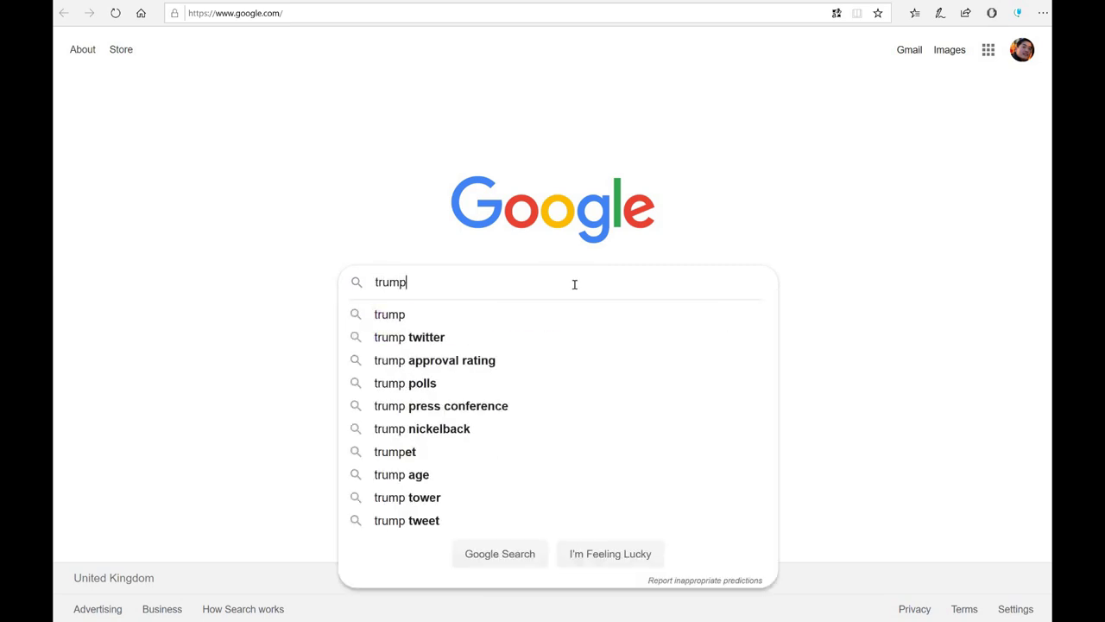
pyautogui.press('Return')
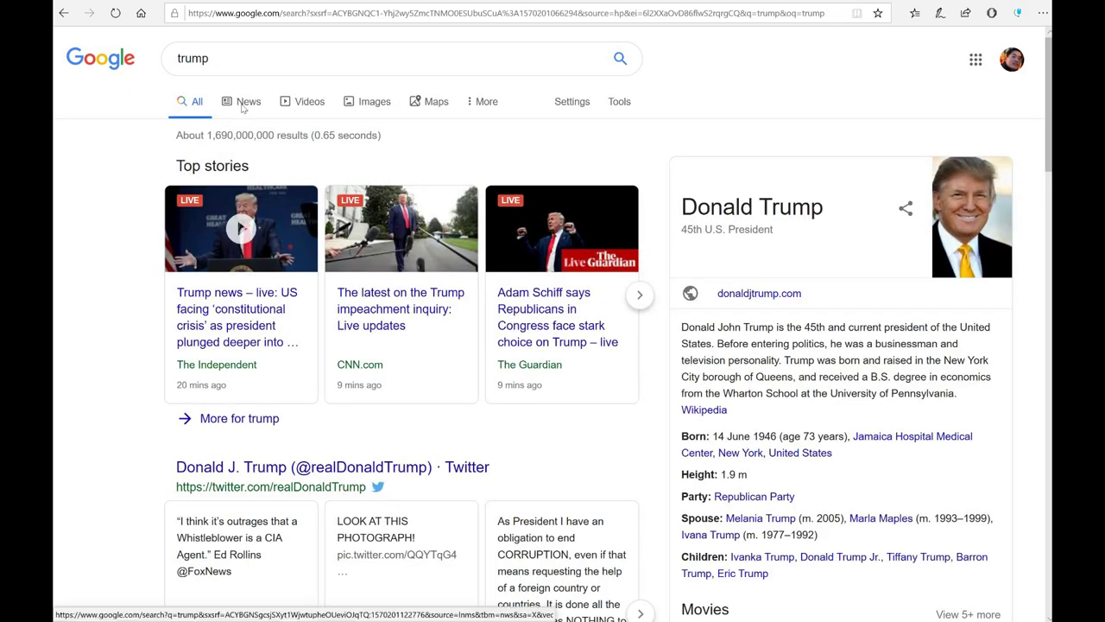
pyautogui.click(243, 104)
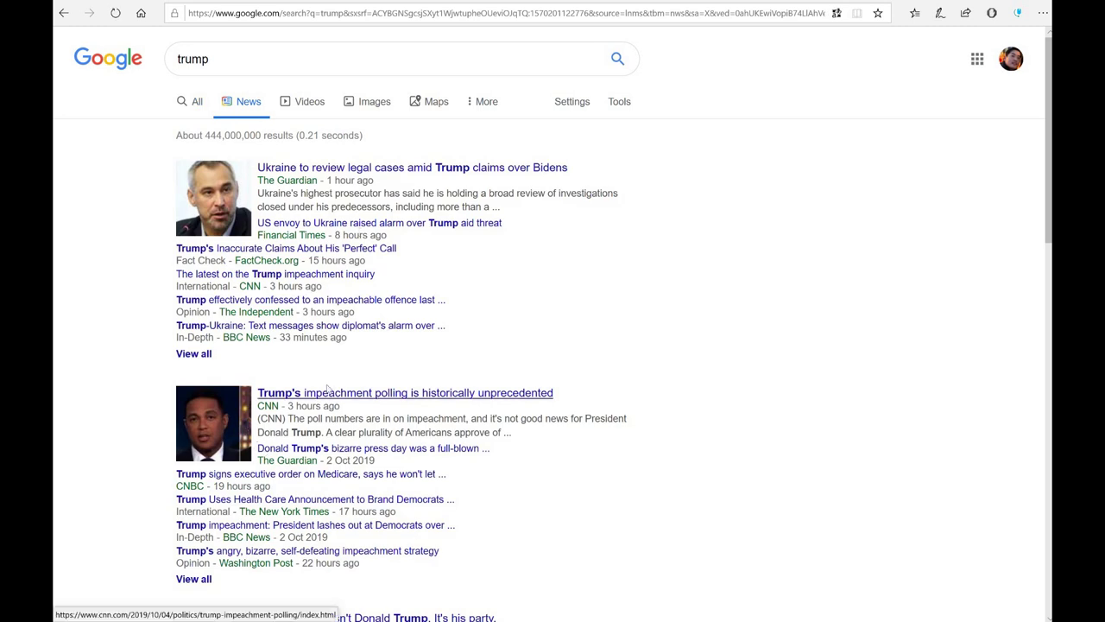
pyautogui.click(335, 395)
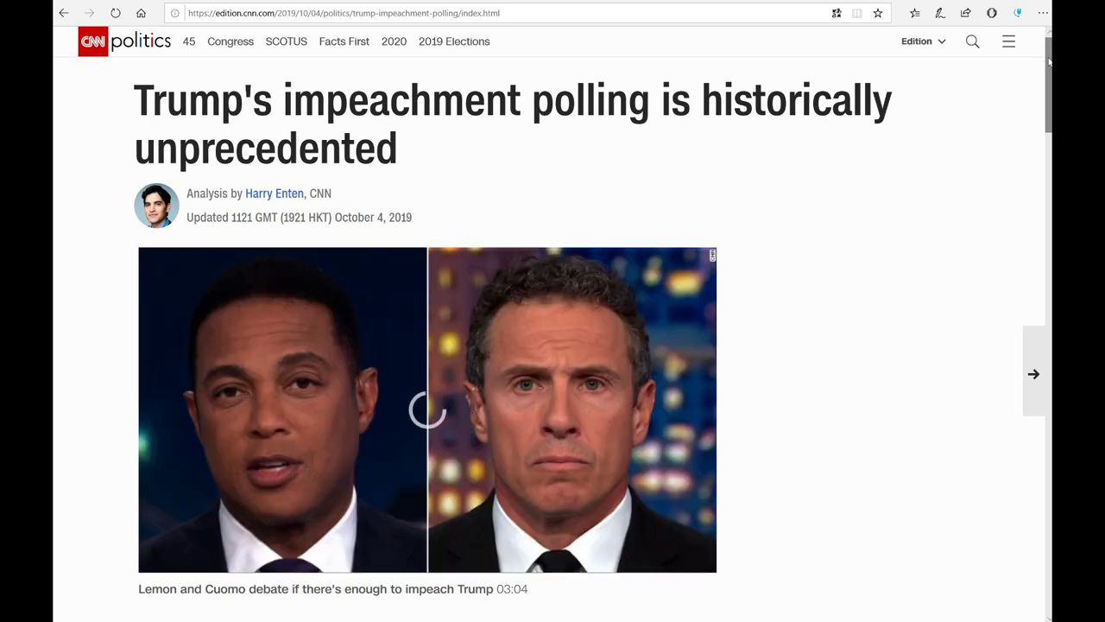
# Examine the CNN article for banner ads, the autoplaying video and how smoothly the page loads
pyautogui.scroll(-2, 1049, 61)
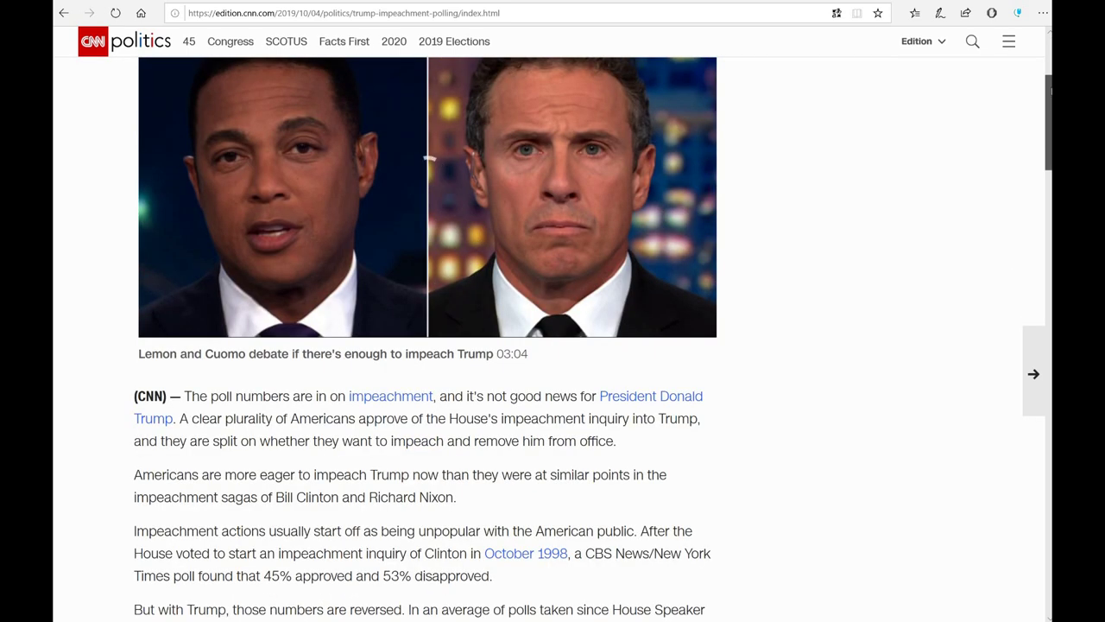
pyautogui.scroll(1, 1051, 68)
pyautogui.scroll(1, 415, 395)
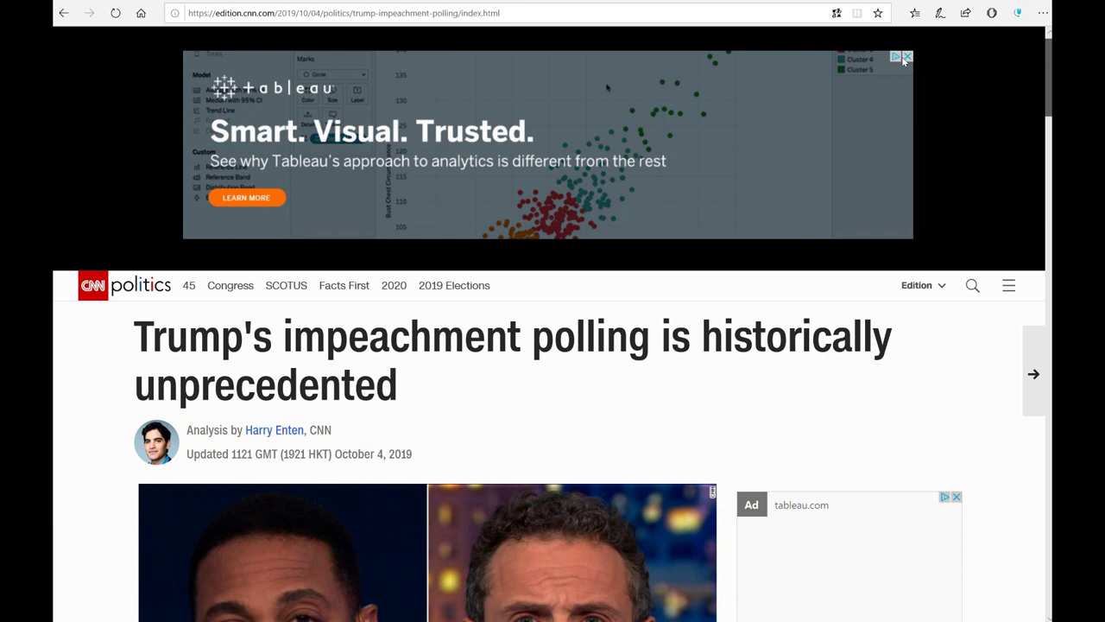
pyautogui.scroll(-4, 607, 87)
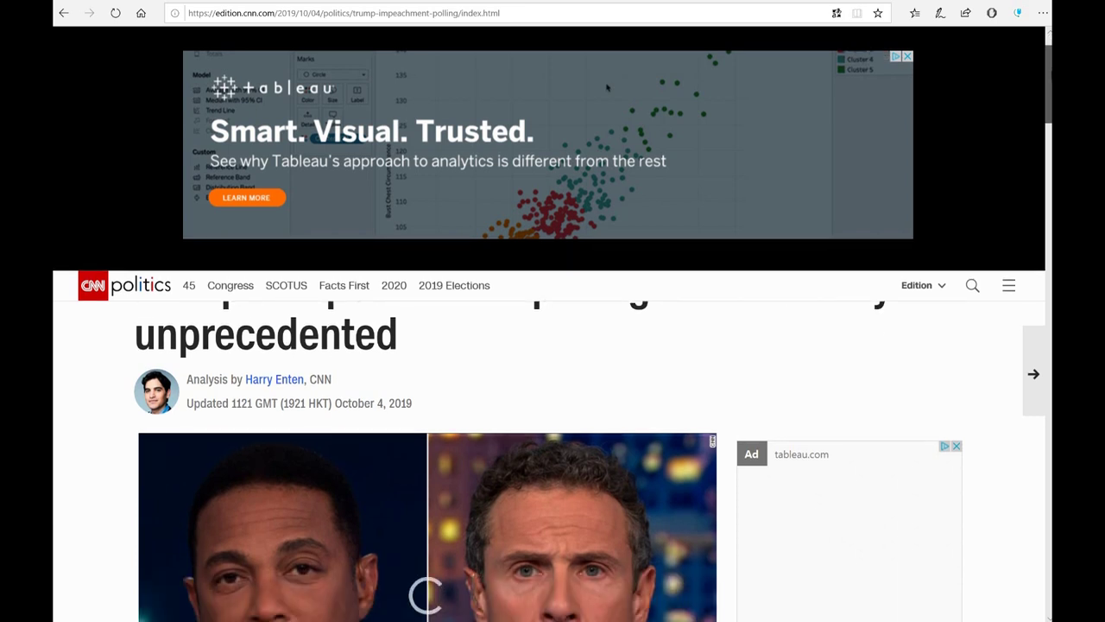
pyautogui.scroll(1, 606, 87)
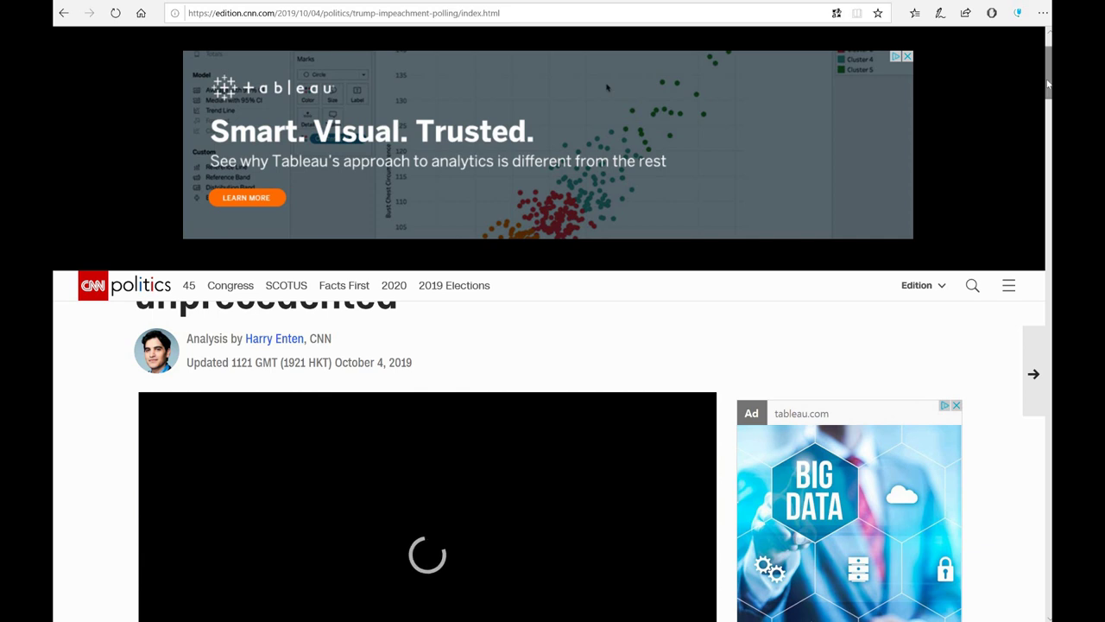
pyautogui.scroll(-5, 607, 87)
pyautogui.scroll(-5, 606, 88)
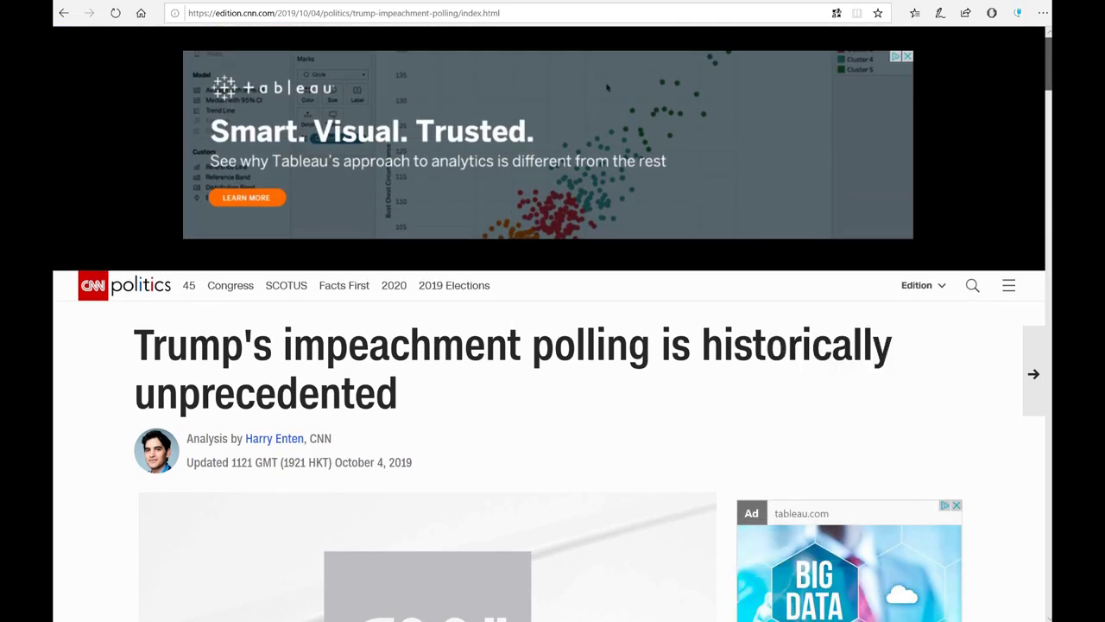
pyautogui.scroll(-1, 606, 87)
pyautogui.scroll(-1, 607, 87)
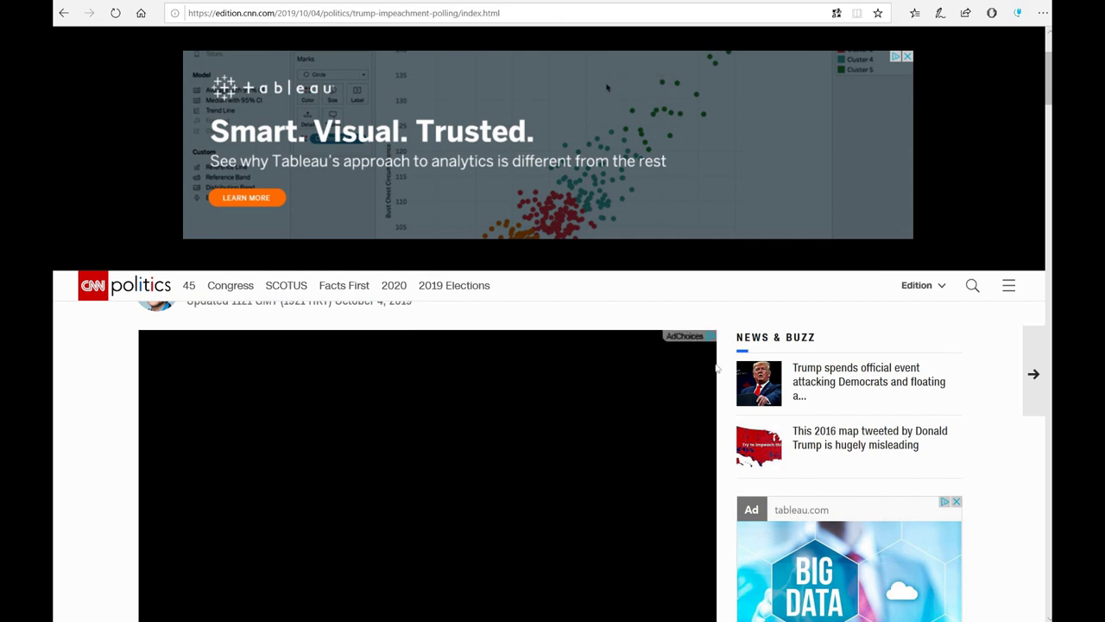
pyautogui.scroll(-1, 1047, 105)
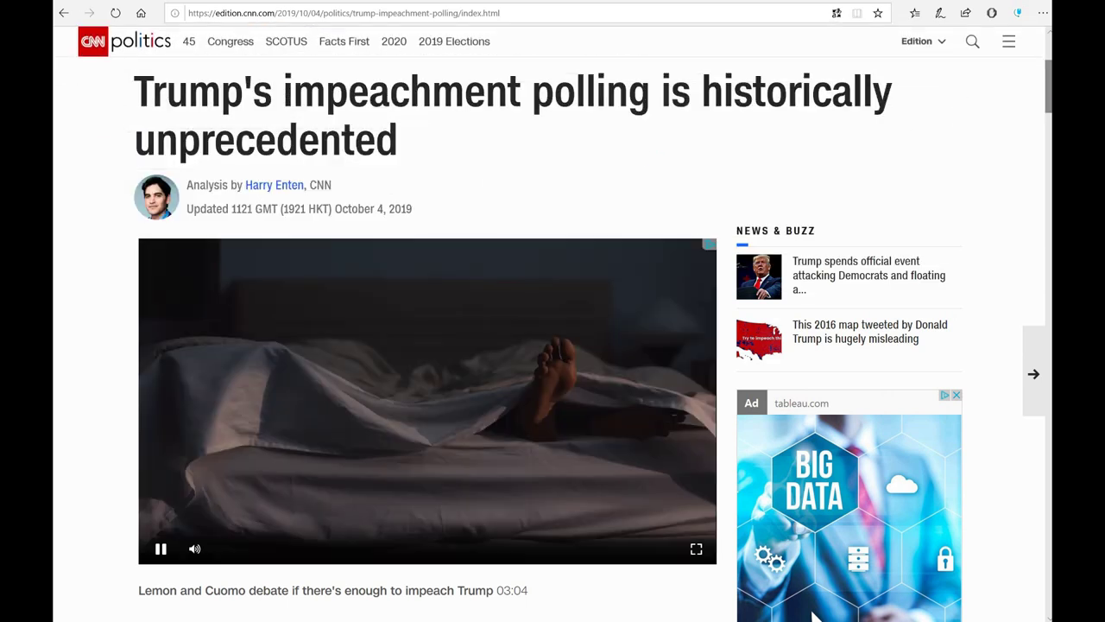
# Pause the article's video and inspect the resource usage of Microsoft Edge's individual processes in Task Manager
pyautogui.hotkey('ctrl', 'shift', 'Escape')
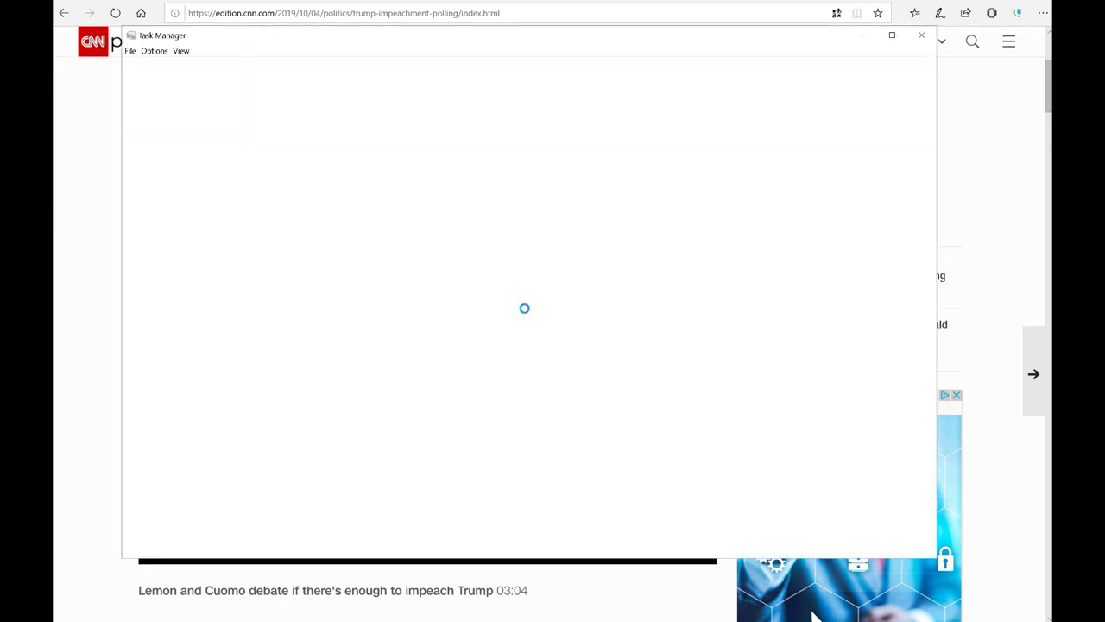
pyautogui.click(67, 480)
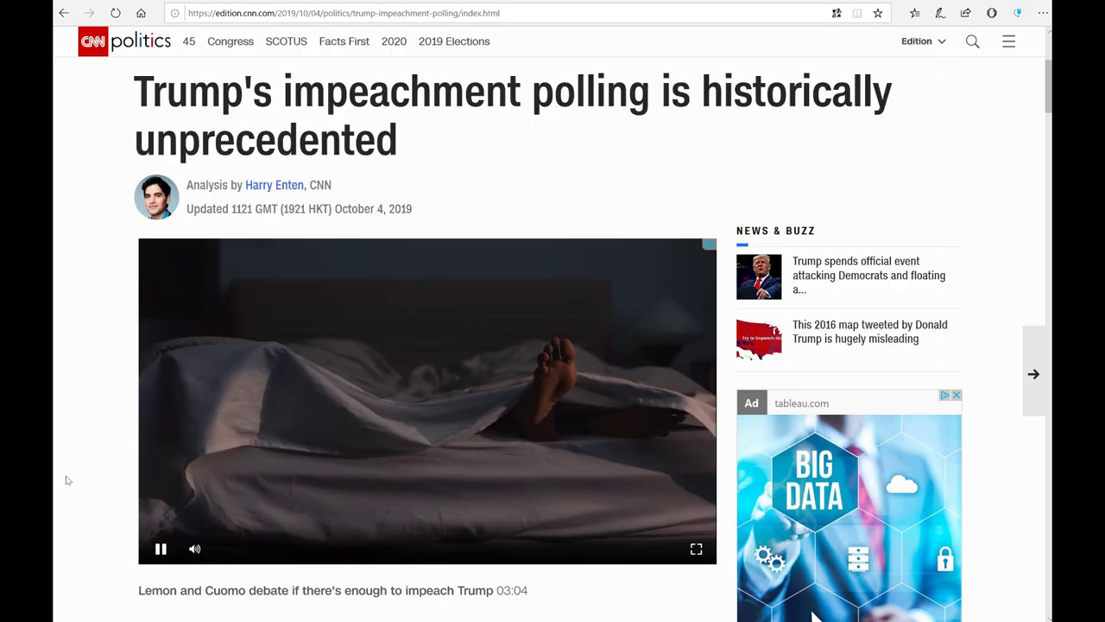
pyautogui.click(162, 550)
pyautogui.hotkey('alt', 'Tab')
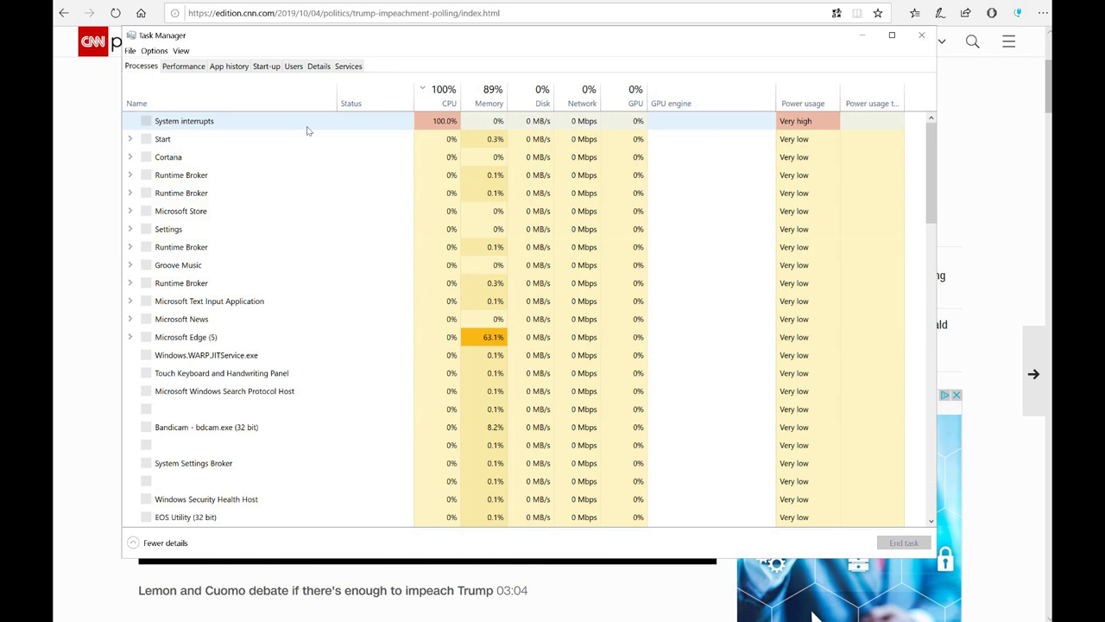
pyautogui.click(185, 123)
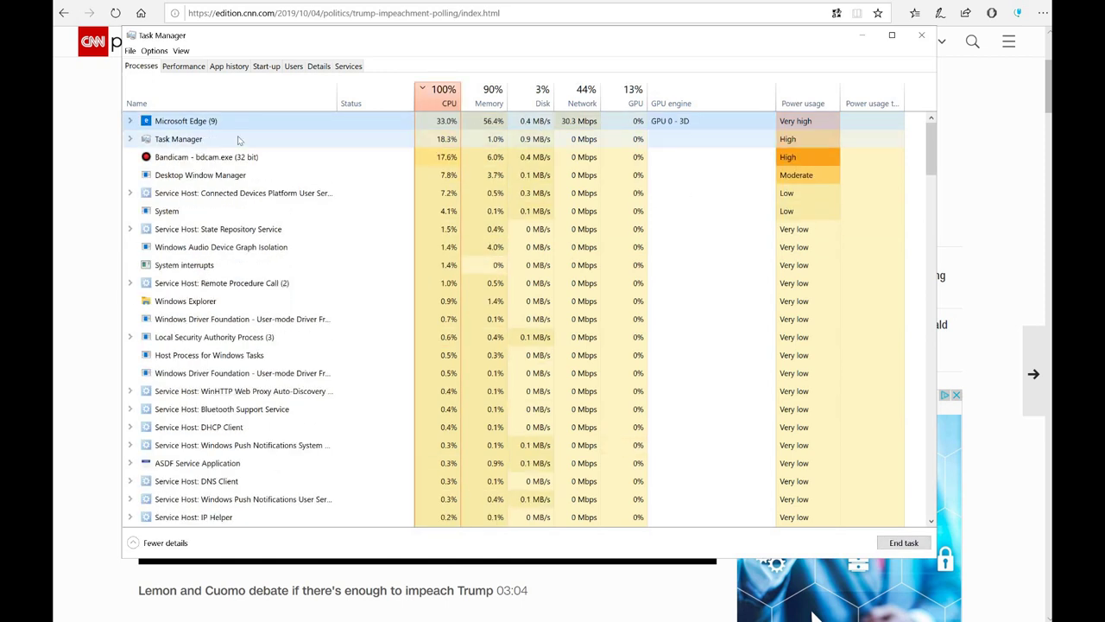
pyautogui.click(129, 122)
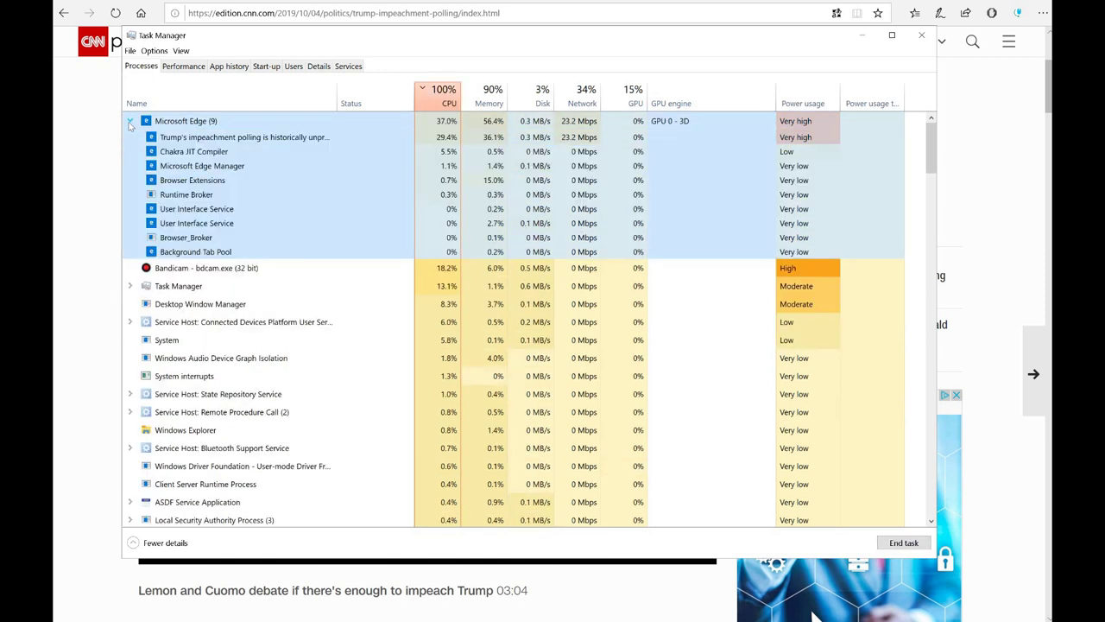
pyautogui.click(921, 38)
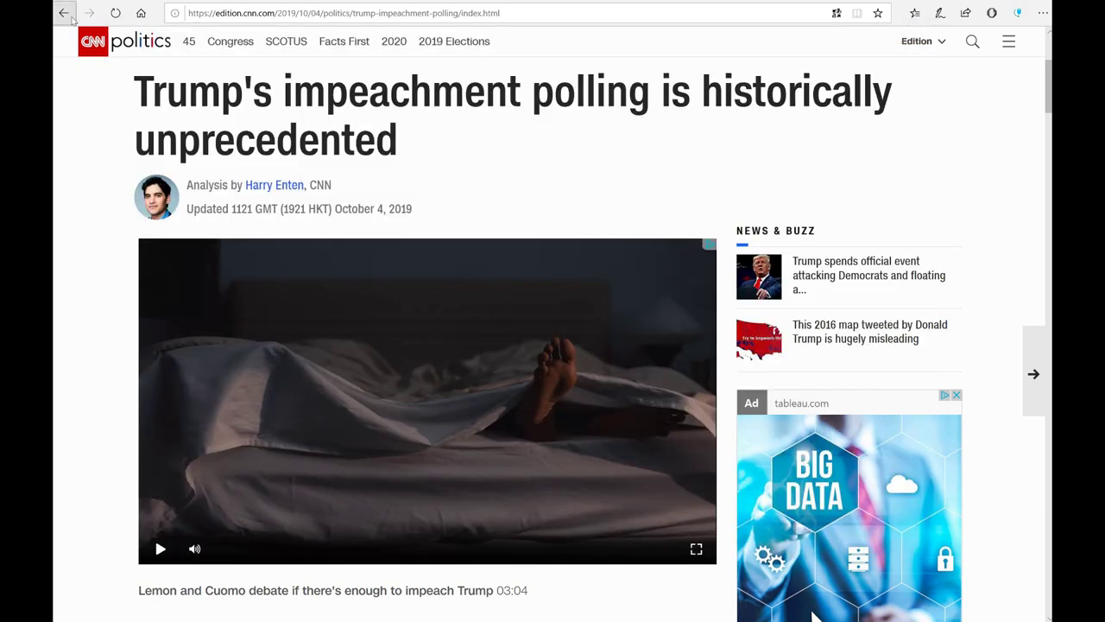
# Return to the Google home page and search for "Adblock for edge"
pyautogui.click(72, 17)
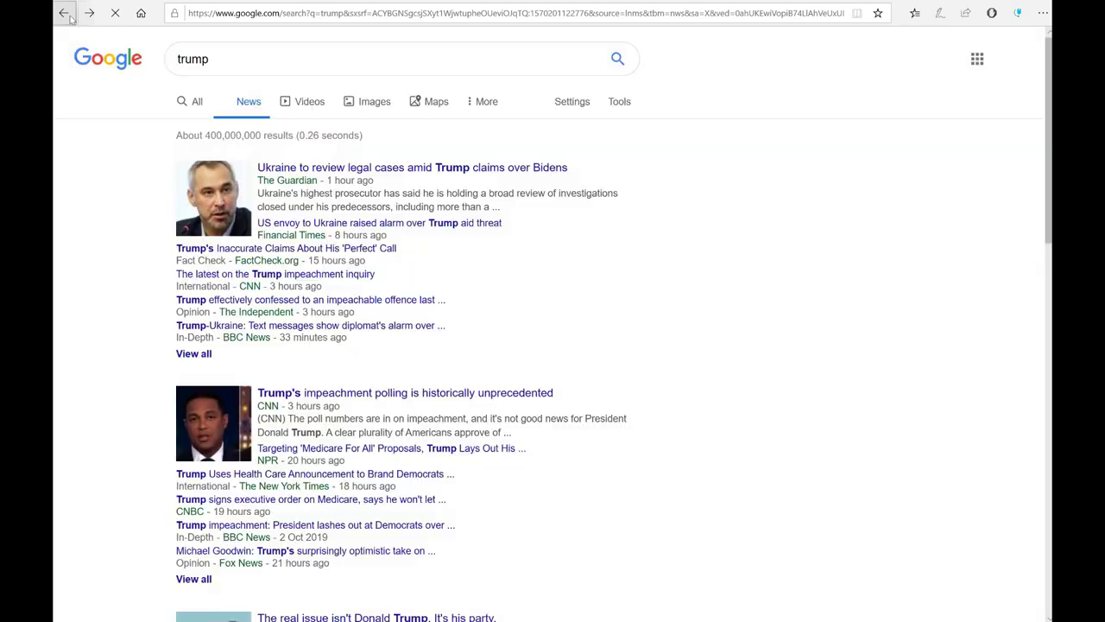
pyautogui.click(65, 13)
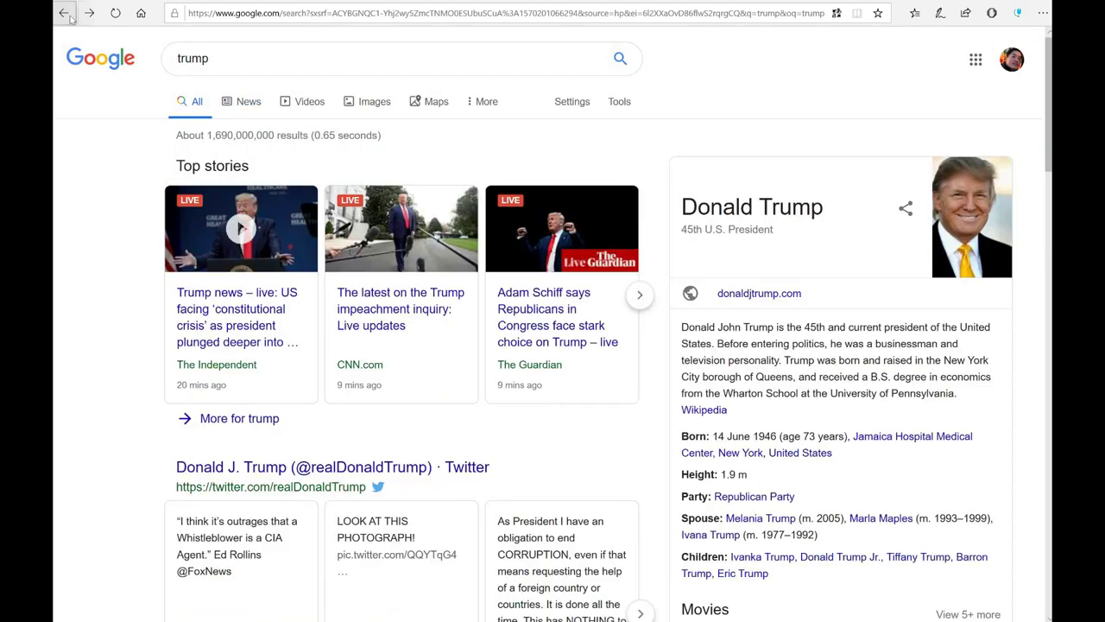
pyautogui.click(65, 13)
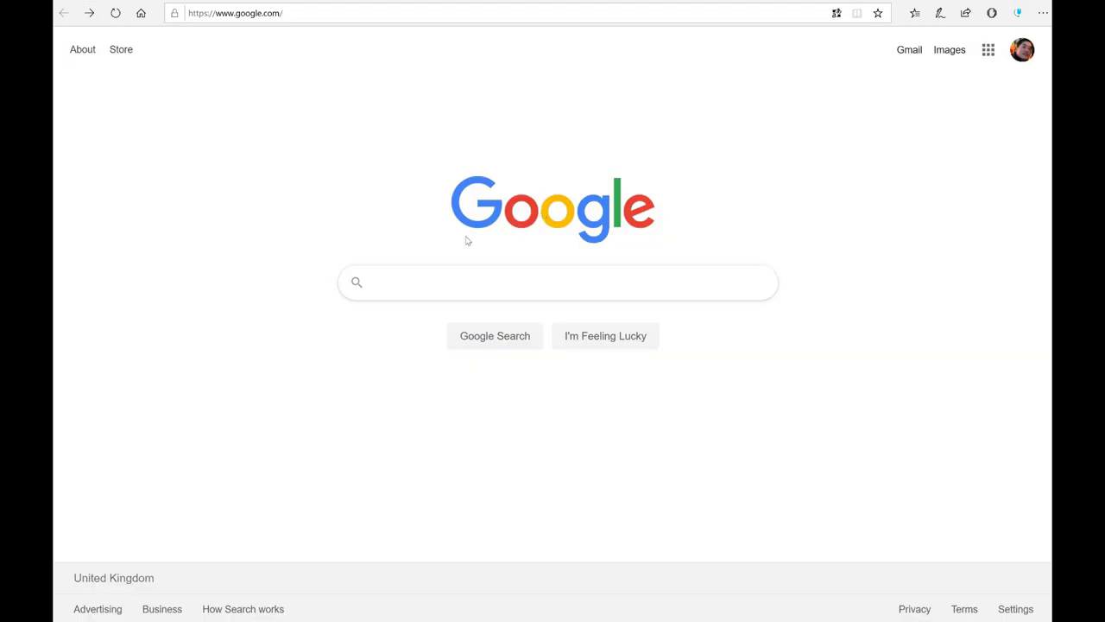
pyautogui.click(436, 284)
pyautogui.write('Ad')
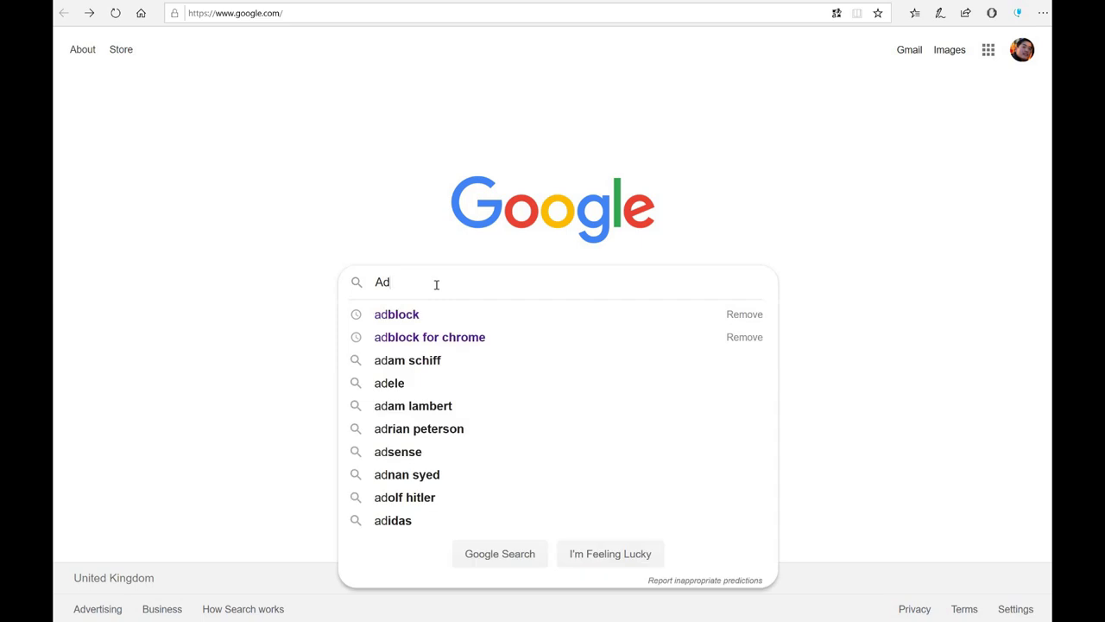
pyautogui.write('block')
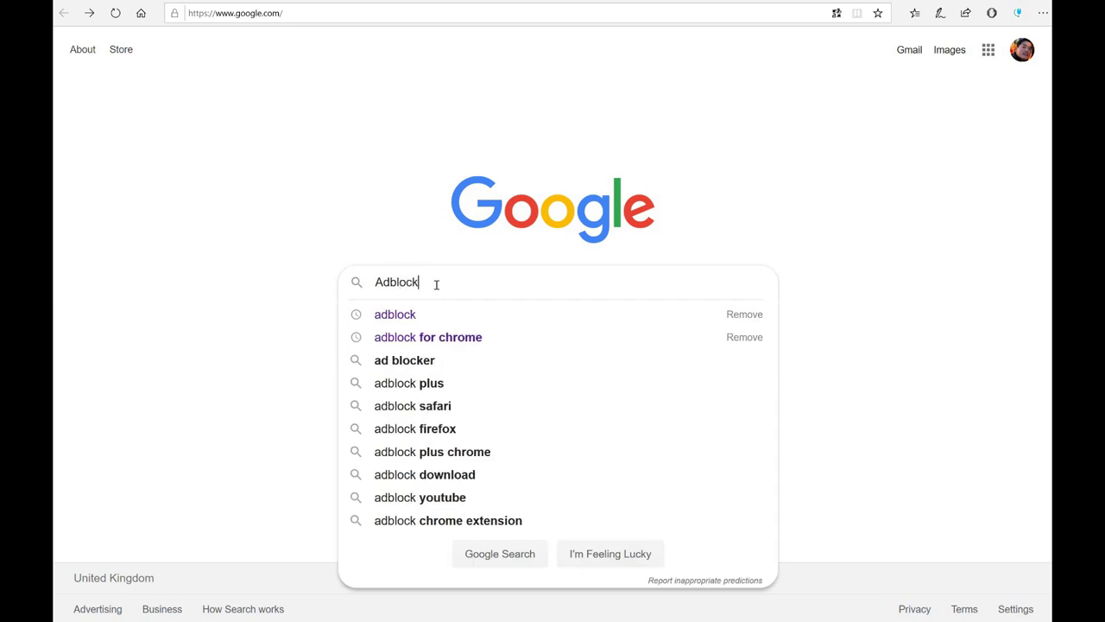
pyautogui.write(' for')
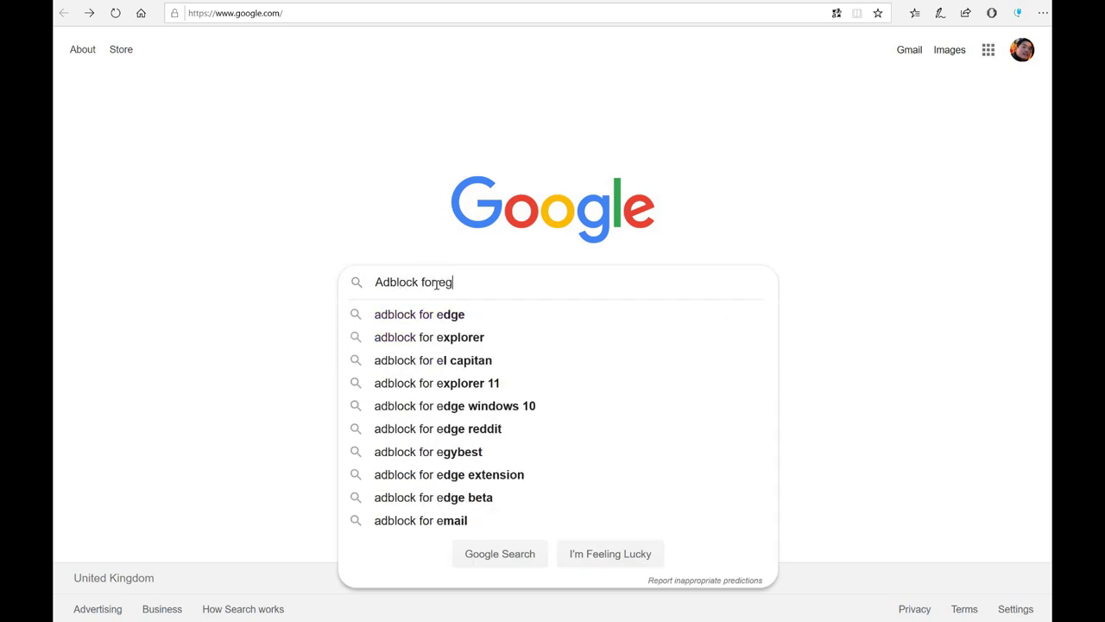
pyautogui.write(' edge')
pyautogui.press('Return')
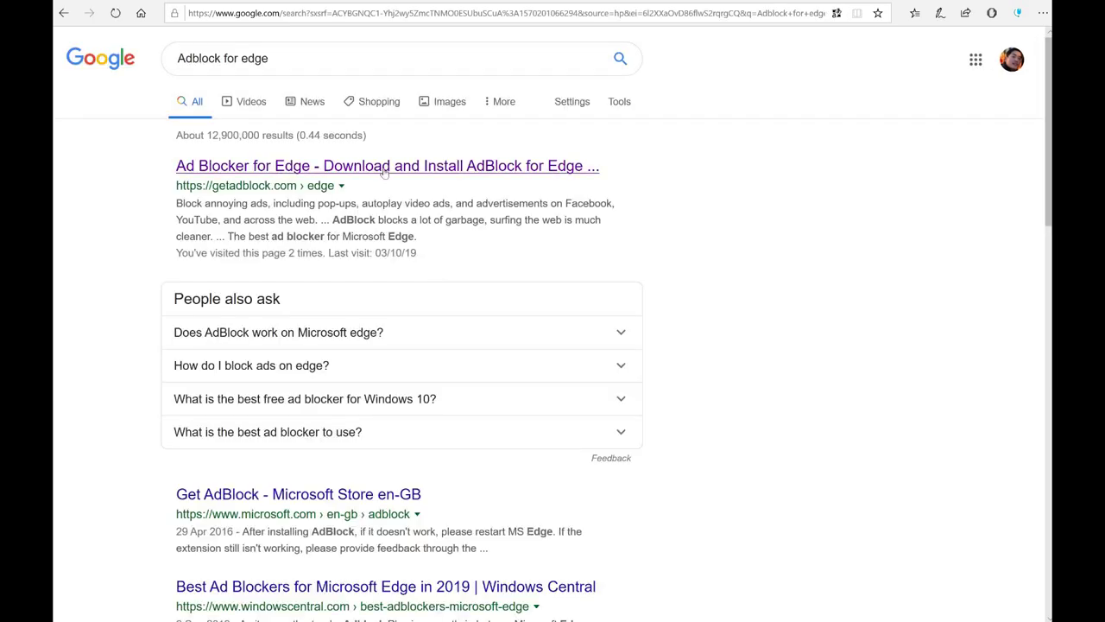
# Refine the Google search to "adblock for edge download"
pyautogui.click(373, 69)
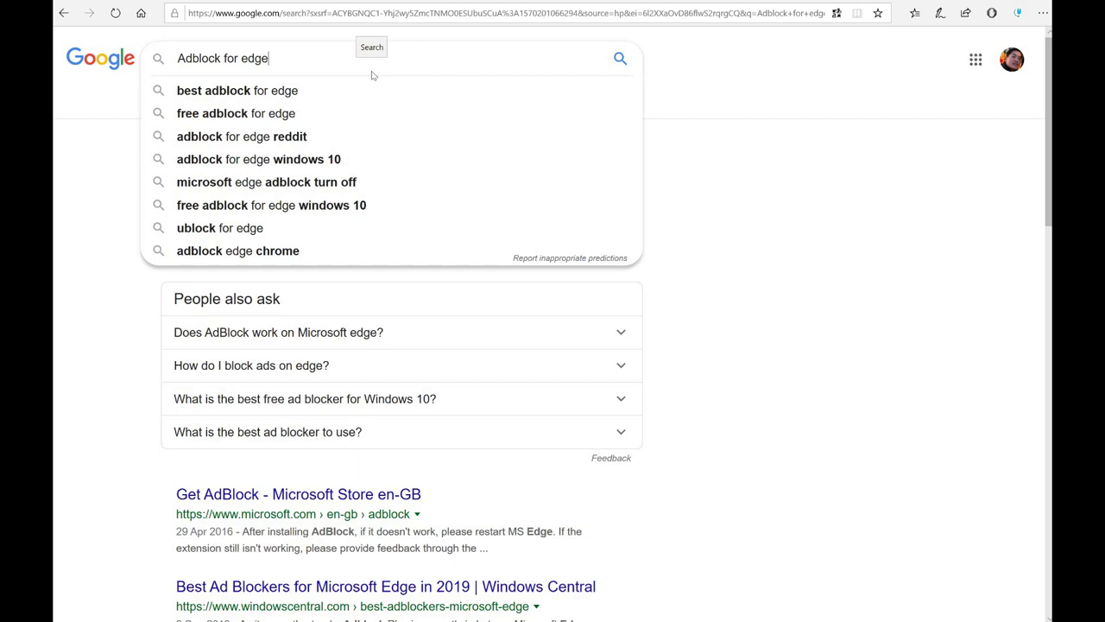
pyautogui.write('do')
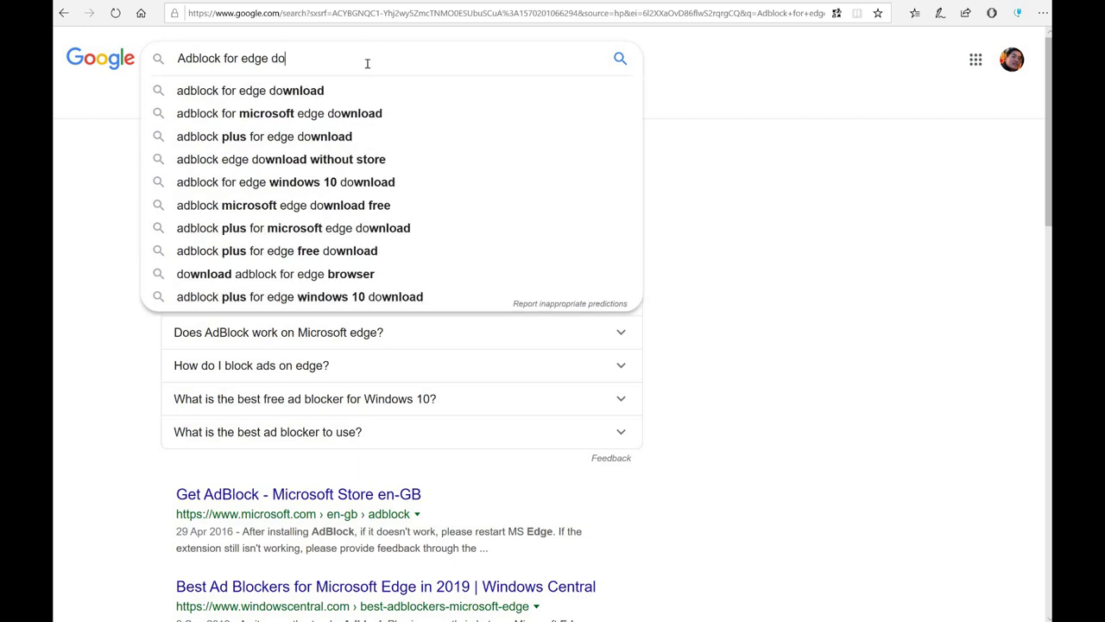
pyautogui.click(356, 91)
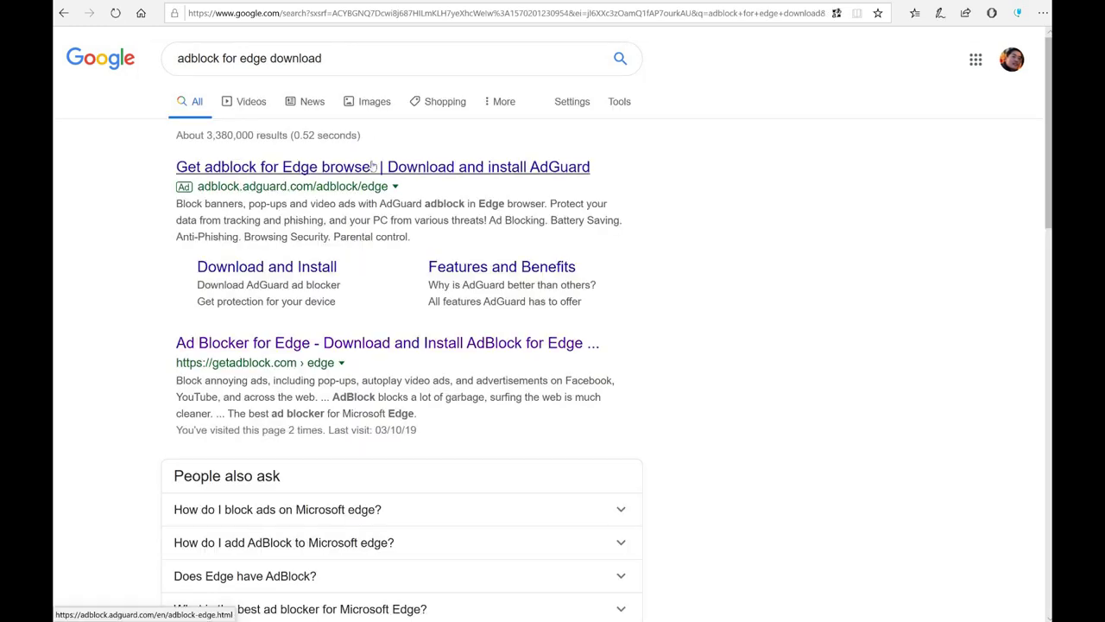
# Open the AdBlock for Edge page on getadblock.com and turn on the browser's AdBlock extension
pyautogui.click(301, 344)
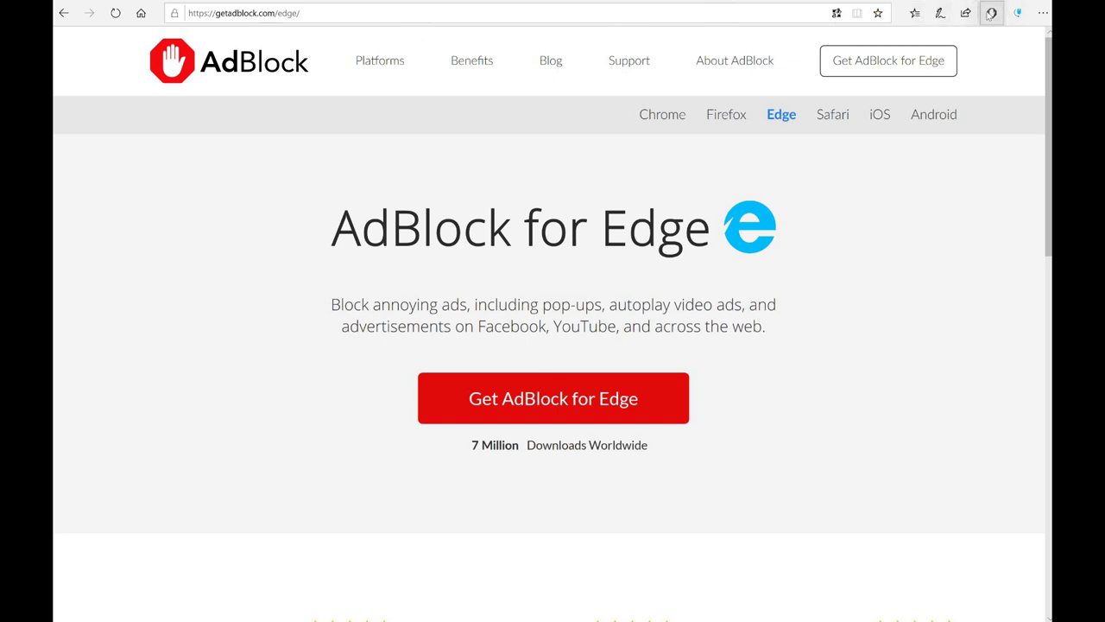
pyautogui.rightClick(990, 19)
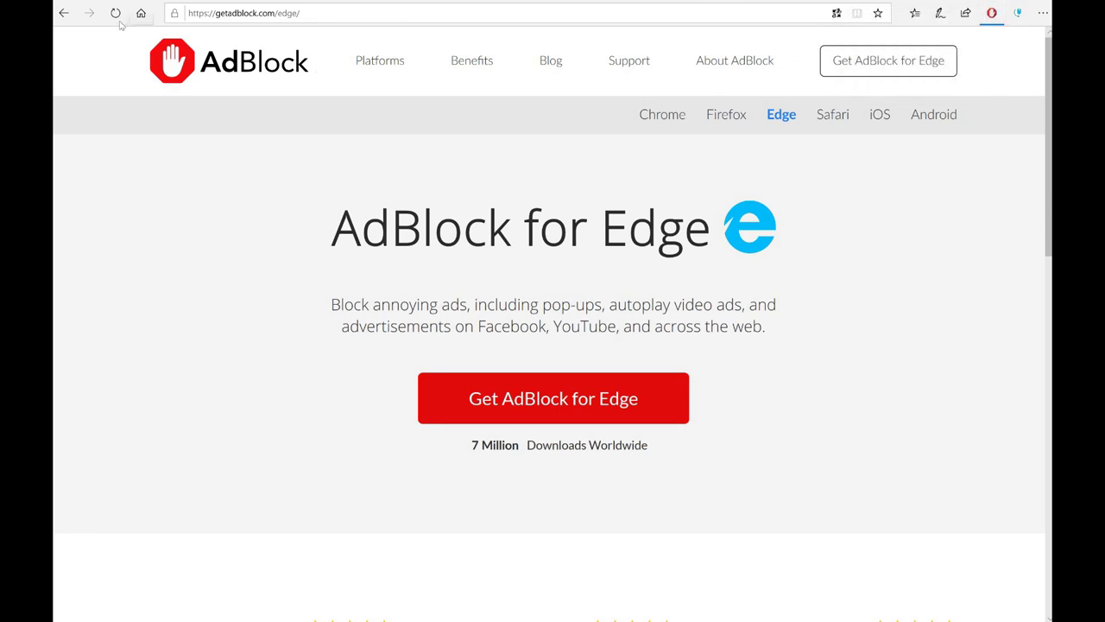
pyautogui.click(73, 15)
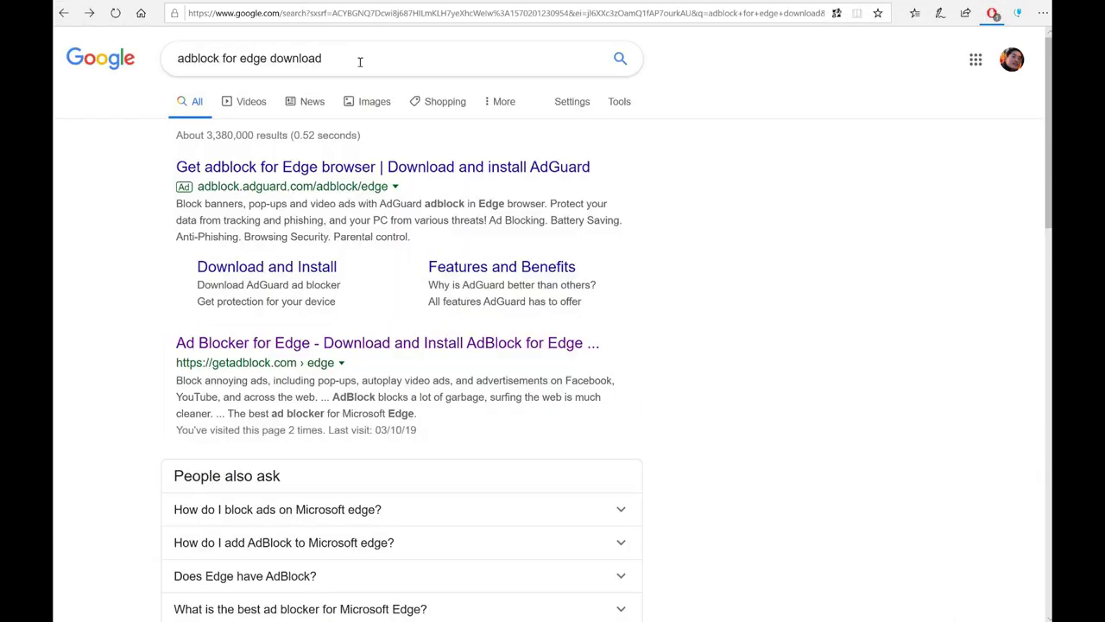
# Search for "trump" again and reopen the CNN impeachment polling article from the news results to check it with AdBlock on
pyautogui.tripleClick(357, 58)
pyautogui.write('trump')
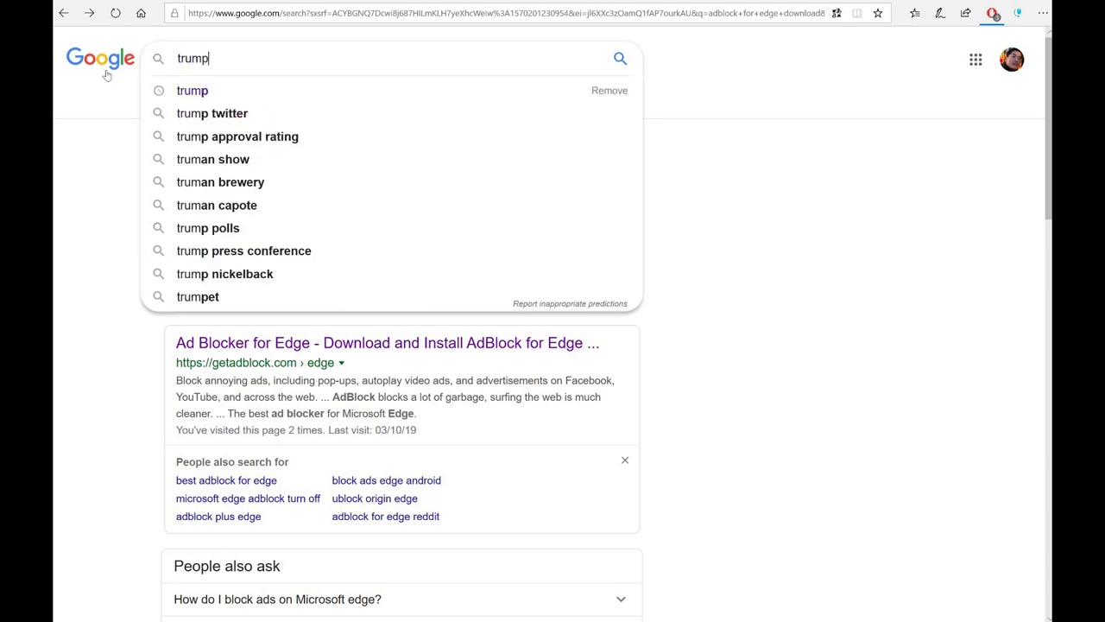
pyautogui.press('Return')
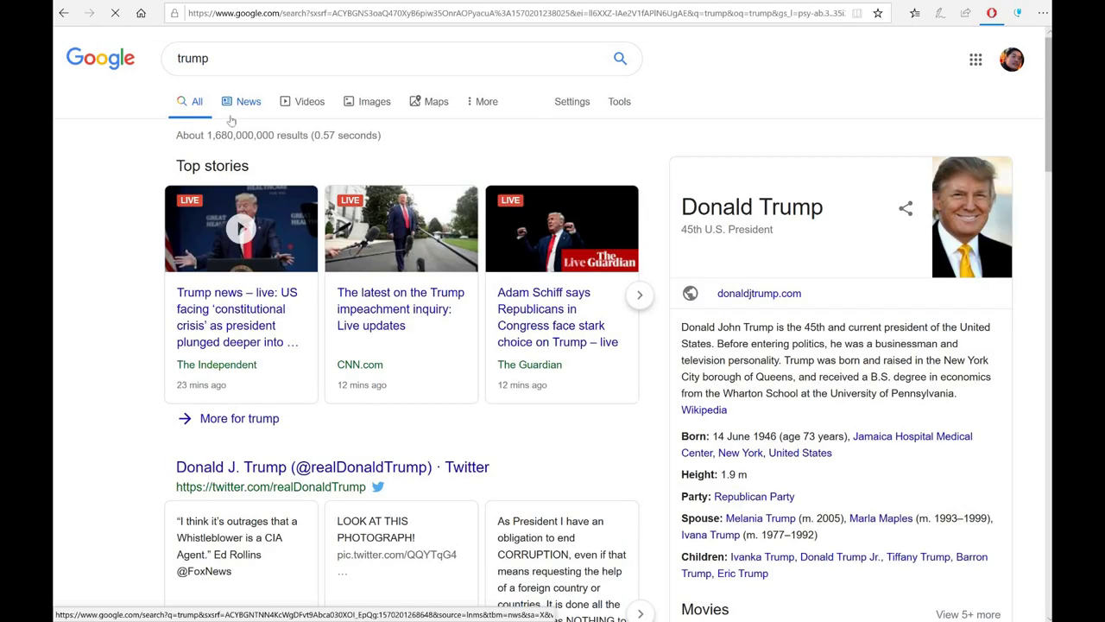
pyautogui.click(249, 102)
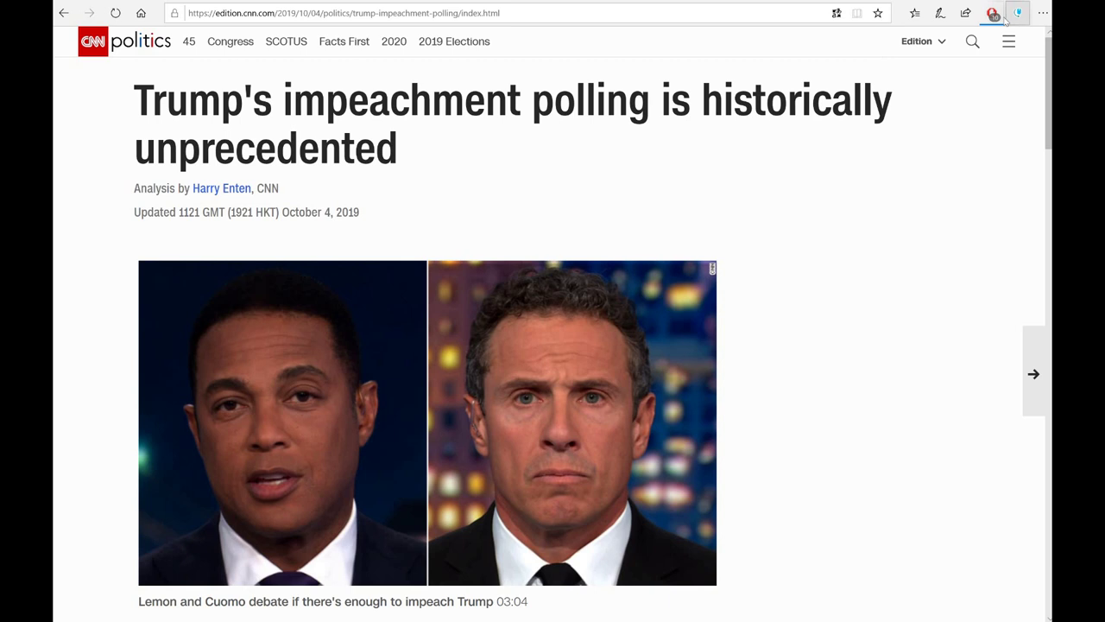
pyautogui.scroll(-1, 552, 345)
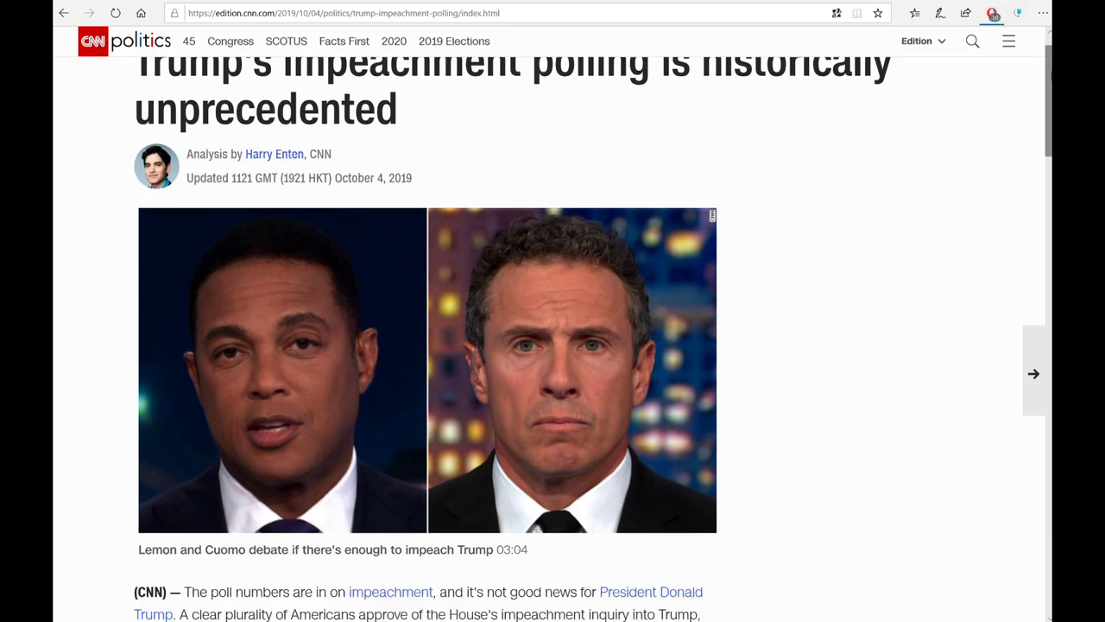
pyautogui.scroll(-1, 552, 346)
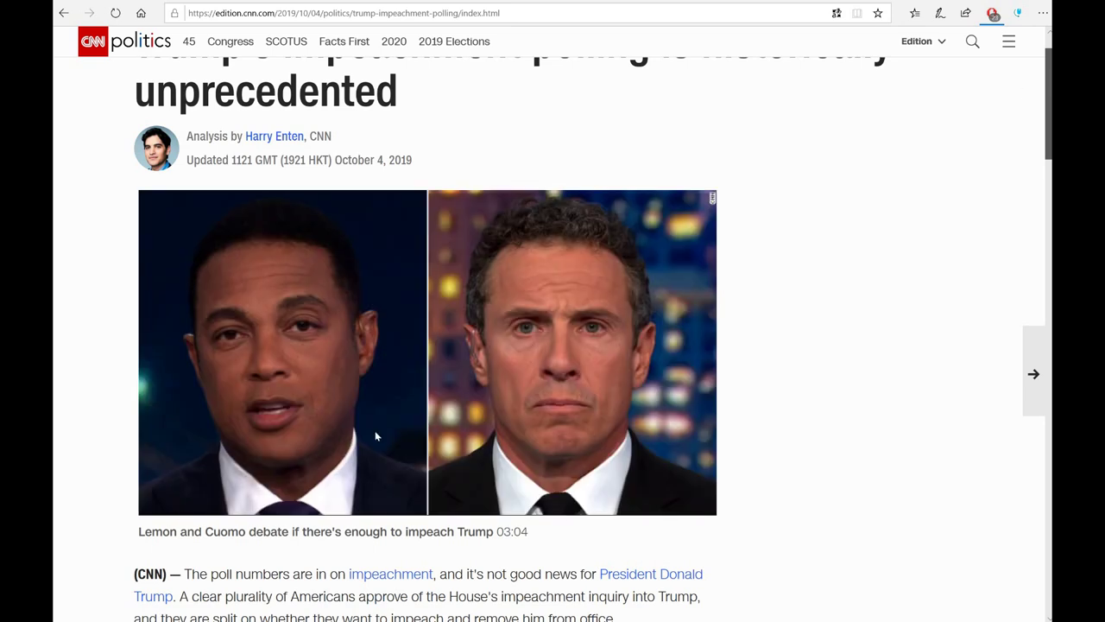
# Look over the CNN article's layout, play its embedded impeachment debate video briefly, and pause it
pyautogui.moveTo(1049, 124); pyautogui.dragTo(1049, 160)
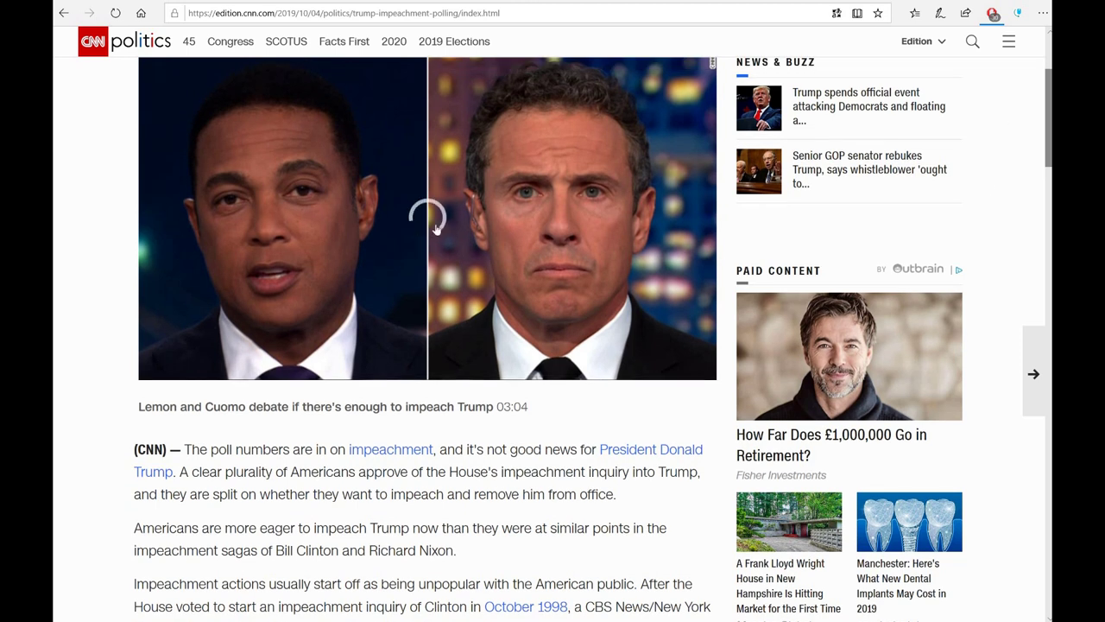
pyautogui.scroll(2, 1048, 117)
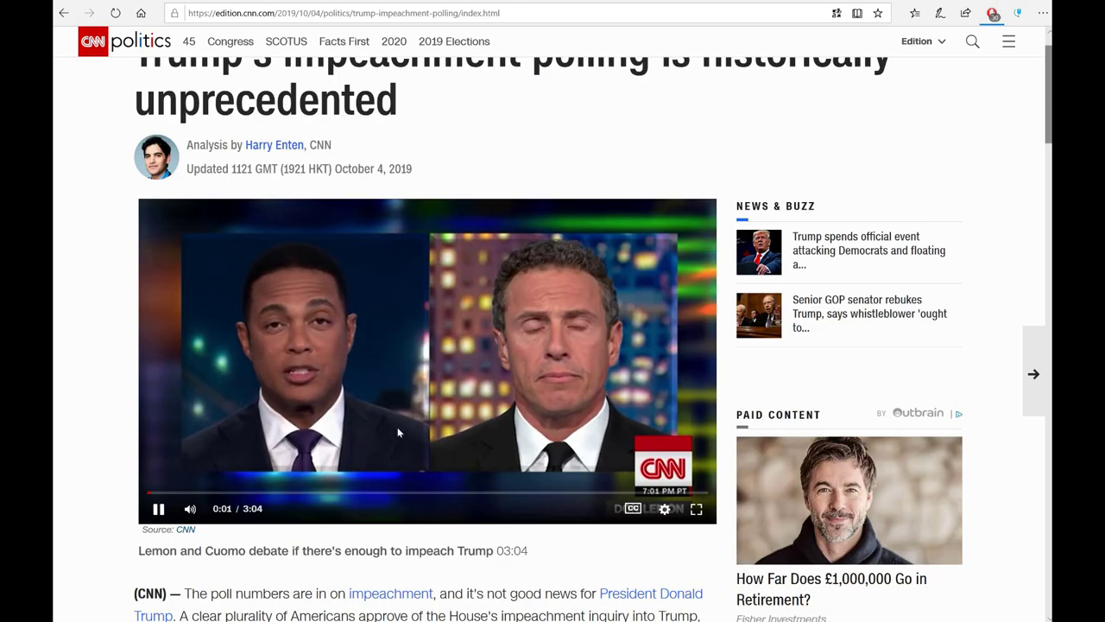
pyautogui.click(156, 509)
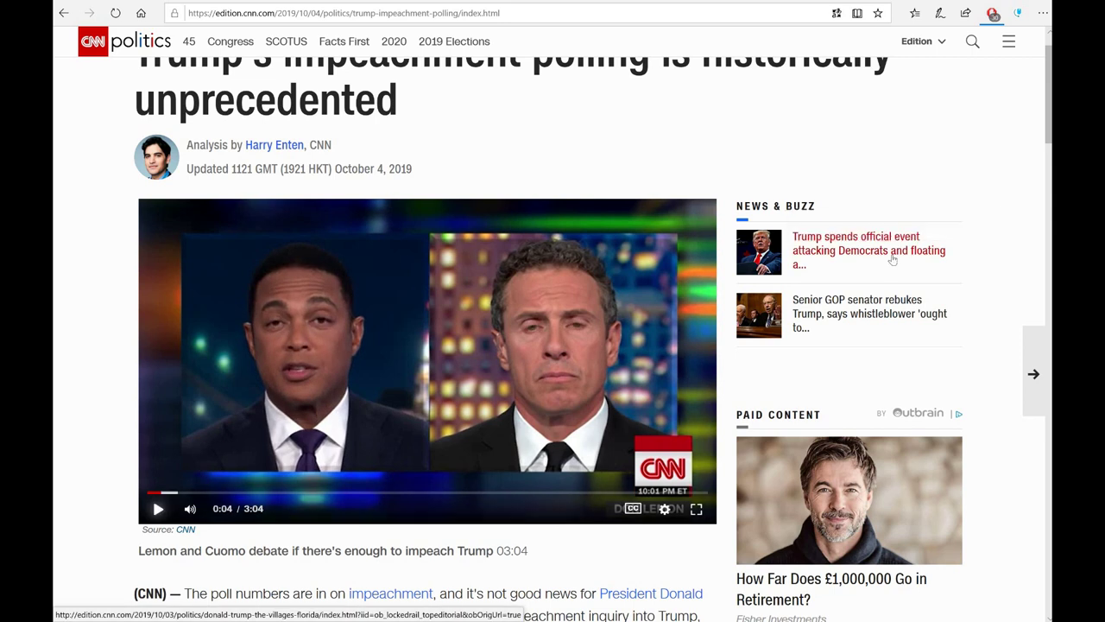
# Switch to Task Manager to examine Microsoft Edge's CPU and memory use with the article open, and return to the browser
pyautogui.hotkey('ctrl', 'shift', 'Escape')
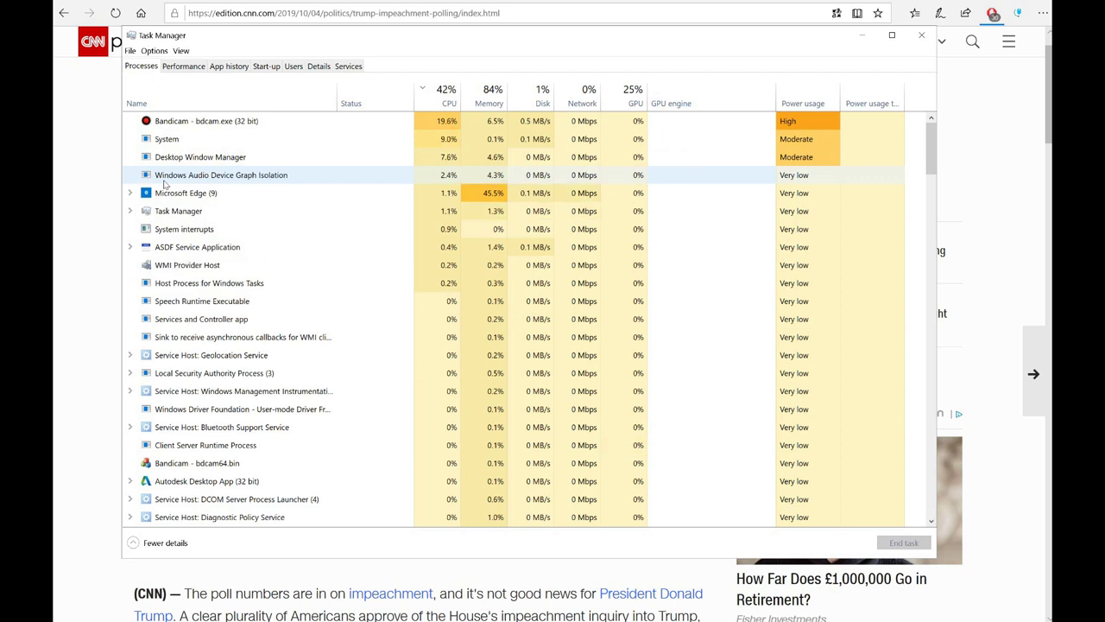
pyautogui.click(89, 199)
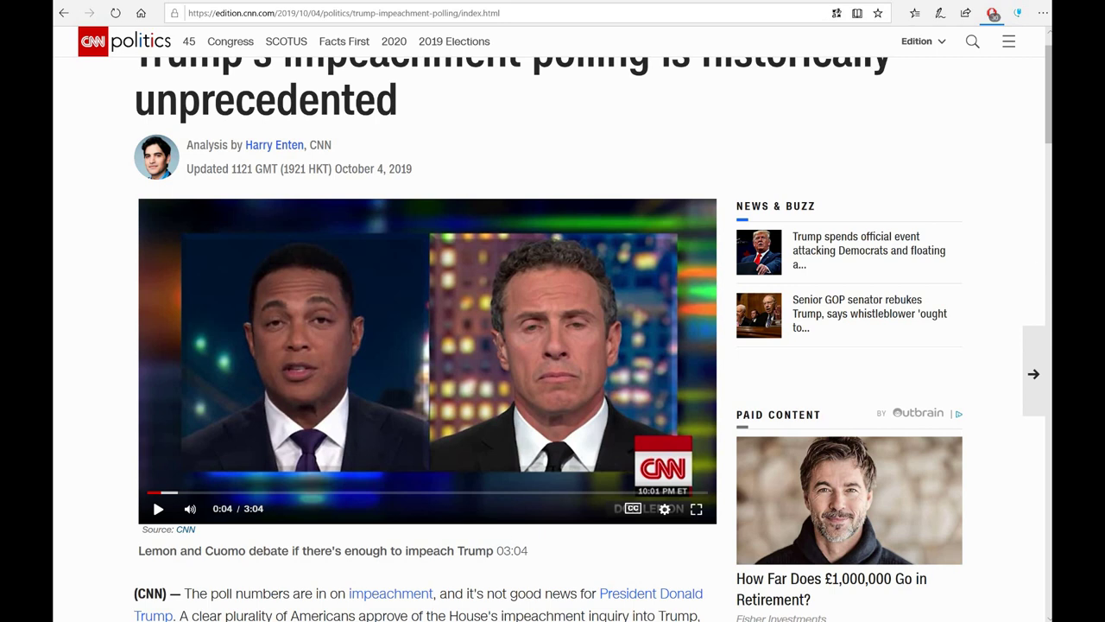
pyautogui.moveTo(319, 621)
pyautogui.hotkey('alt', 'Tab')
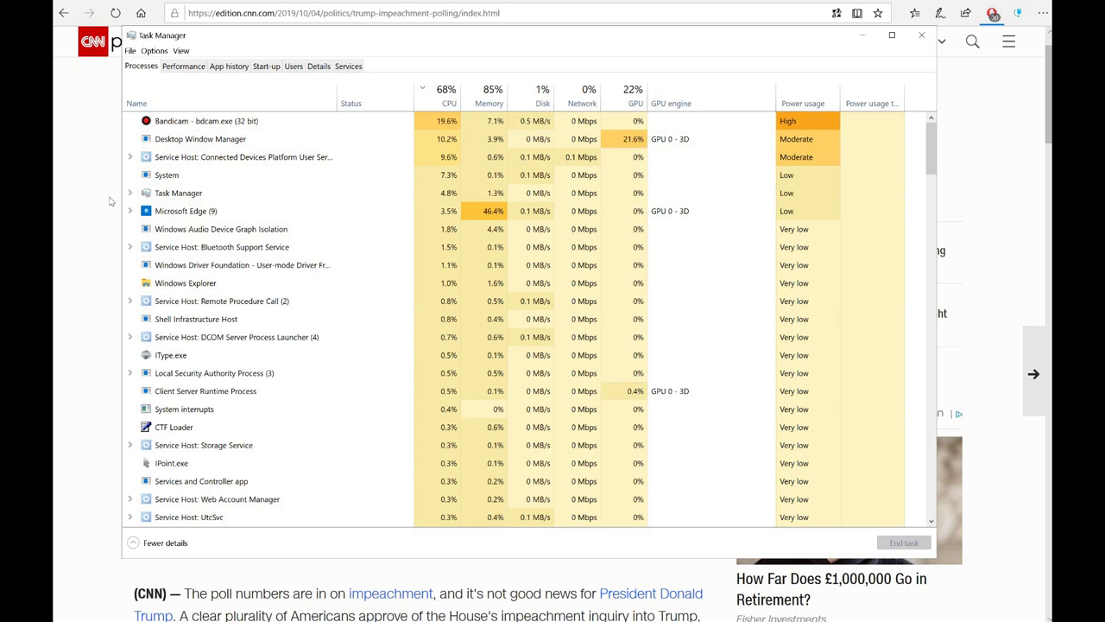
pyautogui.click(102, 205)
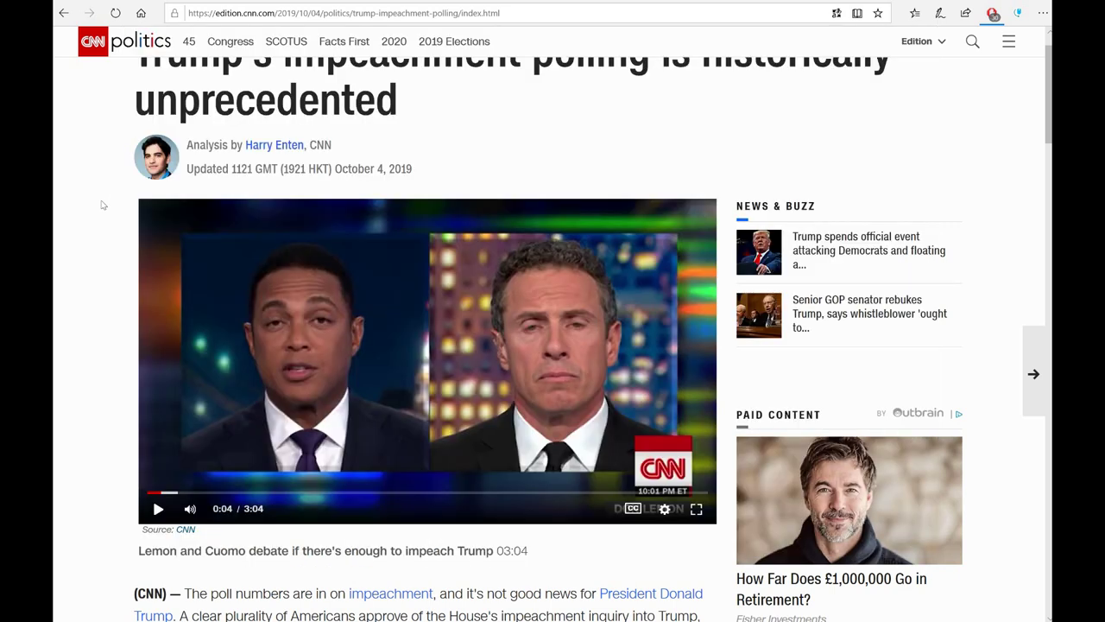
# Leave the CNN article and go back to the previous page
pyautogui.click(64, 13)
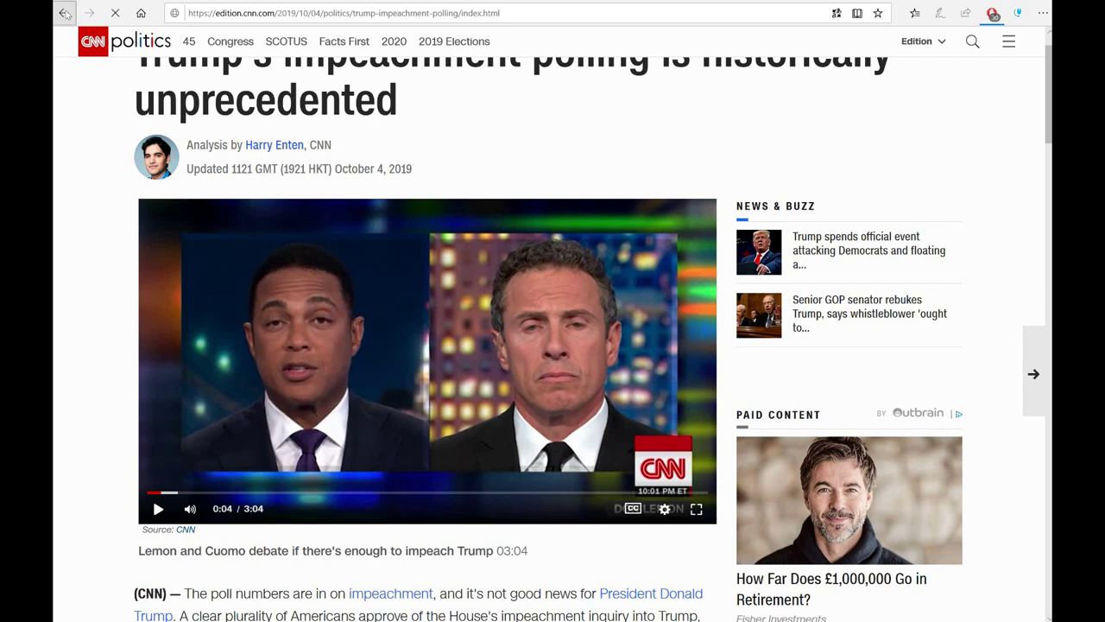